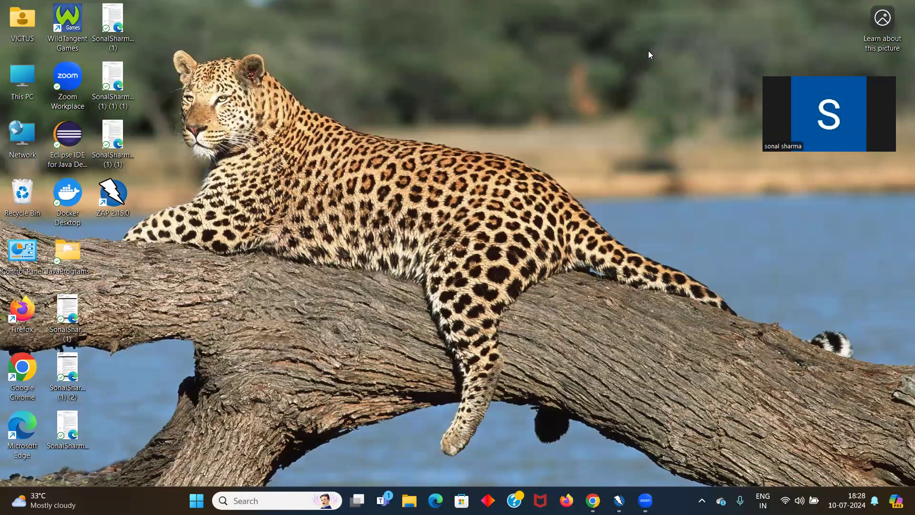
- Launch Firefox and decline making it the default browser
double_click(18, 312)
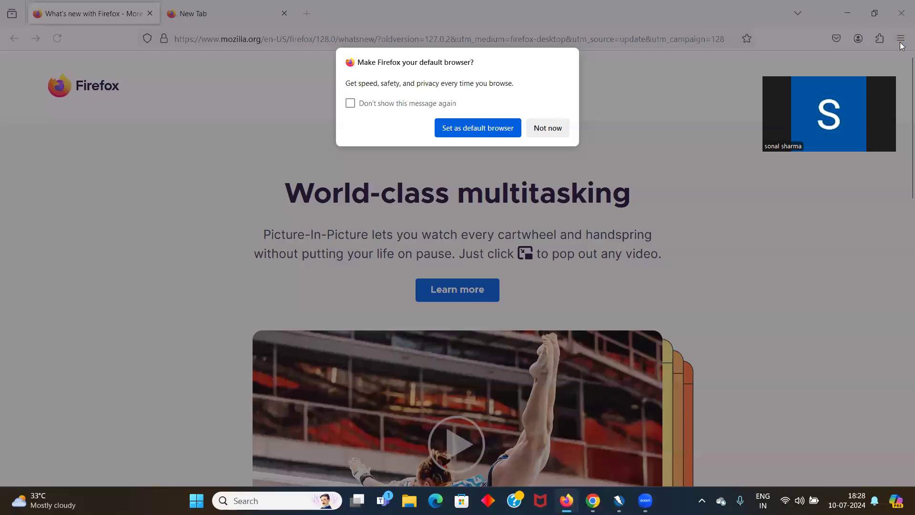
left_click(543, 128)
- Look at the manual proxy options in Firefox's network connection settings, then close the settings without changing anything
left_click(899, 40)
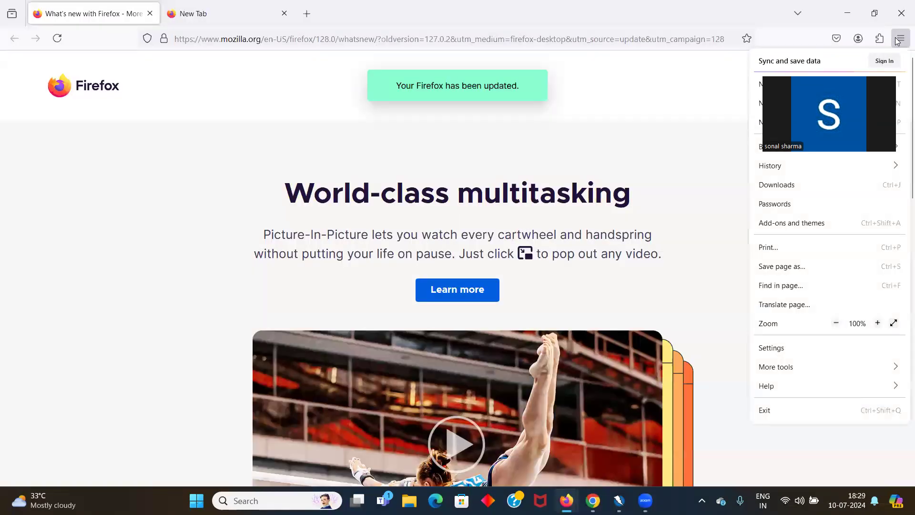
left_click(768, 350)
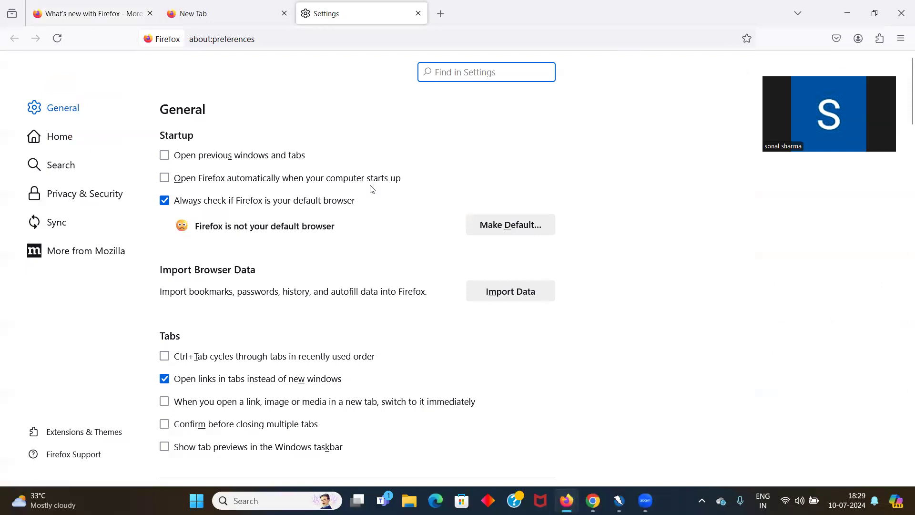
scroll(486, 108, "down", 20)
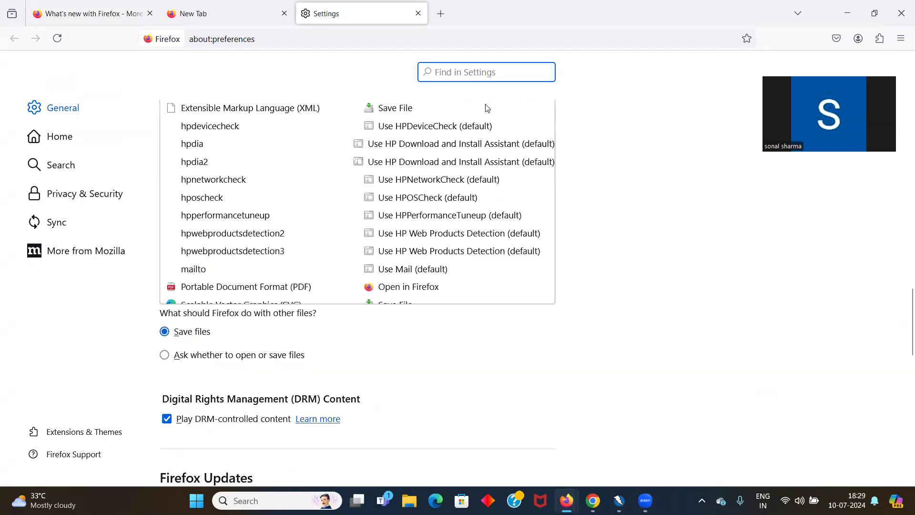
scroll(487, 108, "down", 10)
left_click(506, 433)
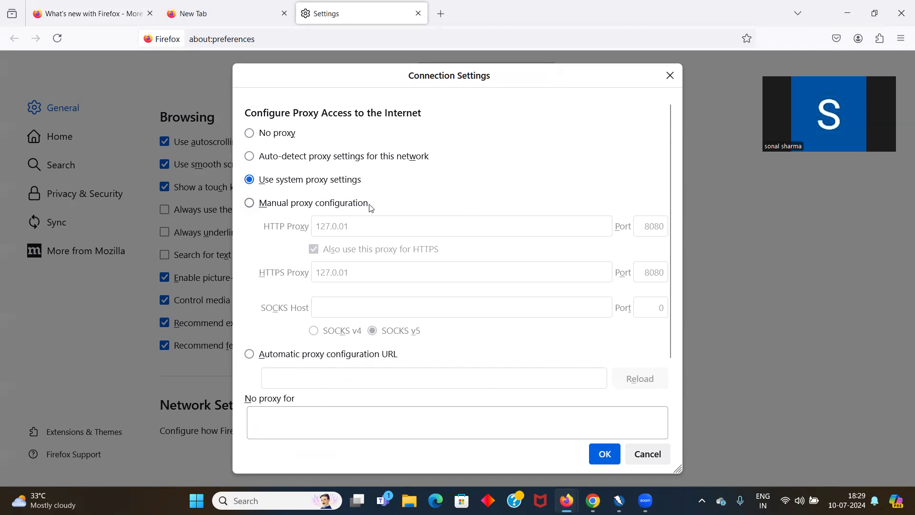
left_click(668, 76)
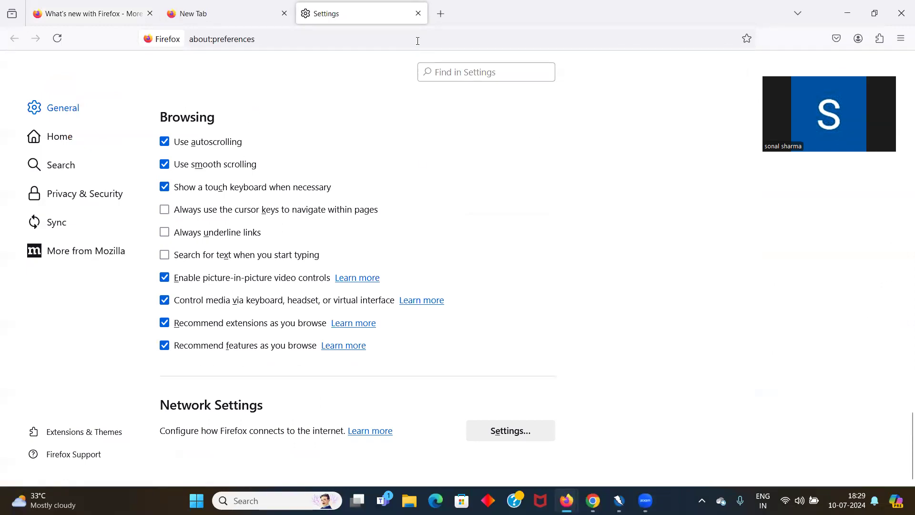
left_click(418, 14)
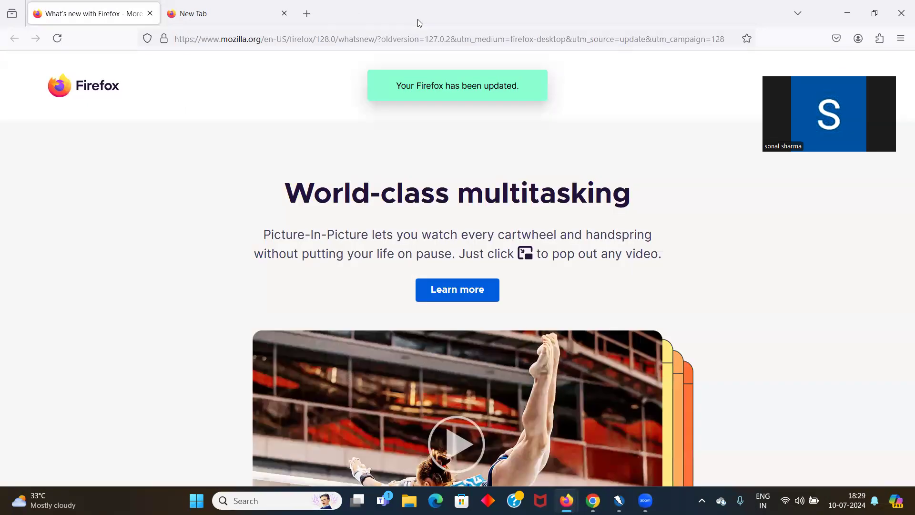
- Go to the Firefox Add-ons site at addons.mozilla.org/en-US/firefox/ in the already open New Tab
left_click(238, 19)
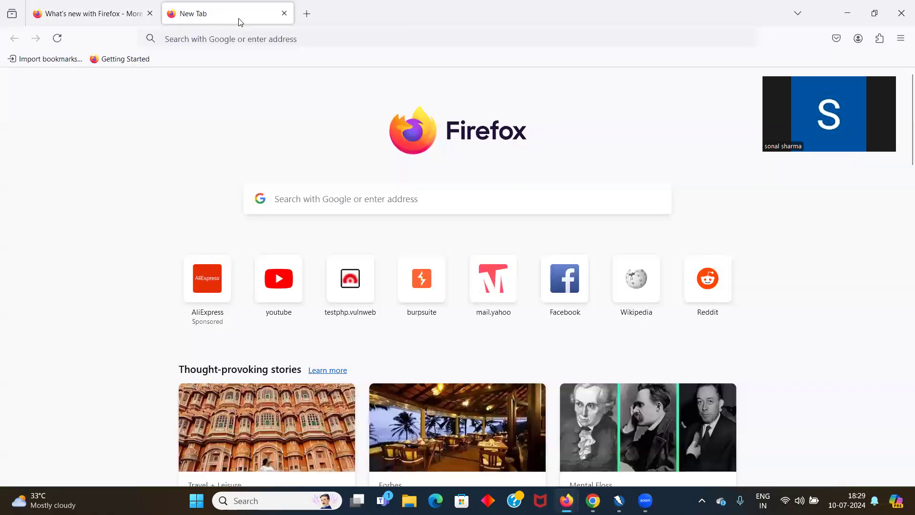
left_click(243, 38)
left_click(18, 199)
left_click(198, 38)
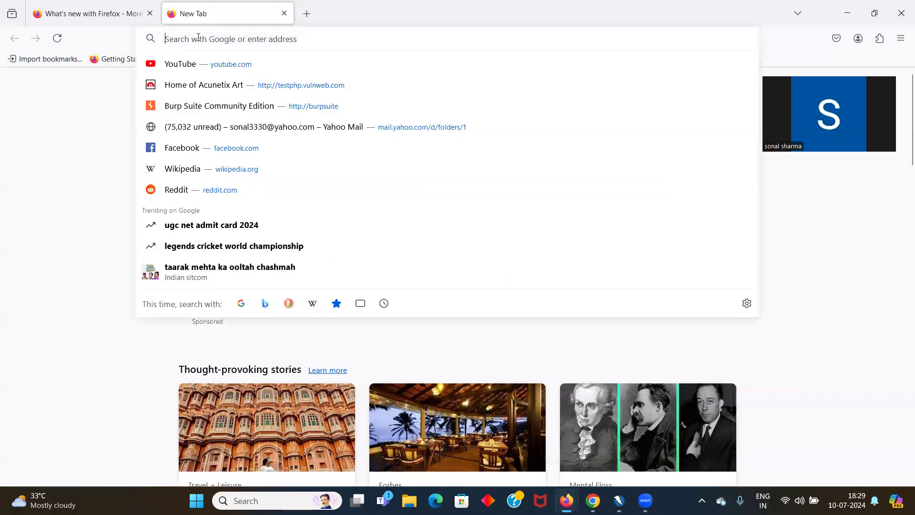
type("addo")
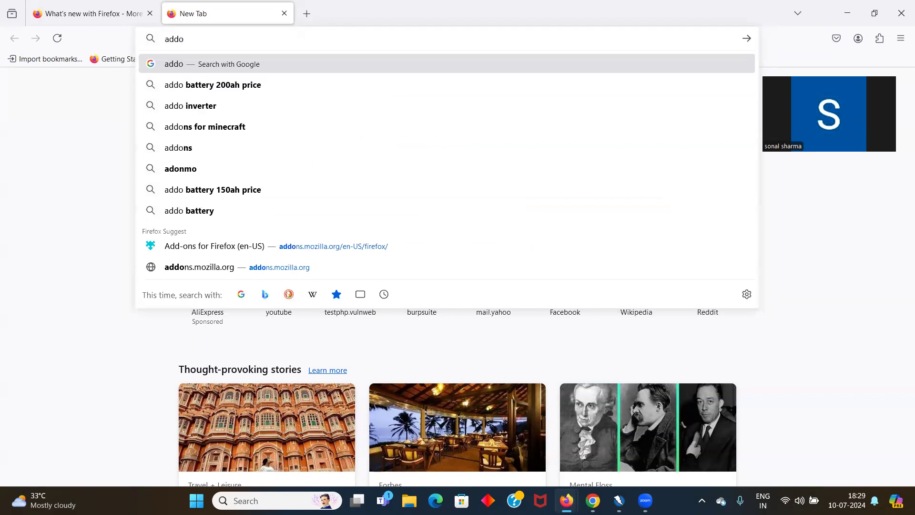
type("ns.m")
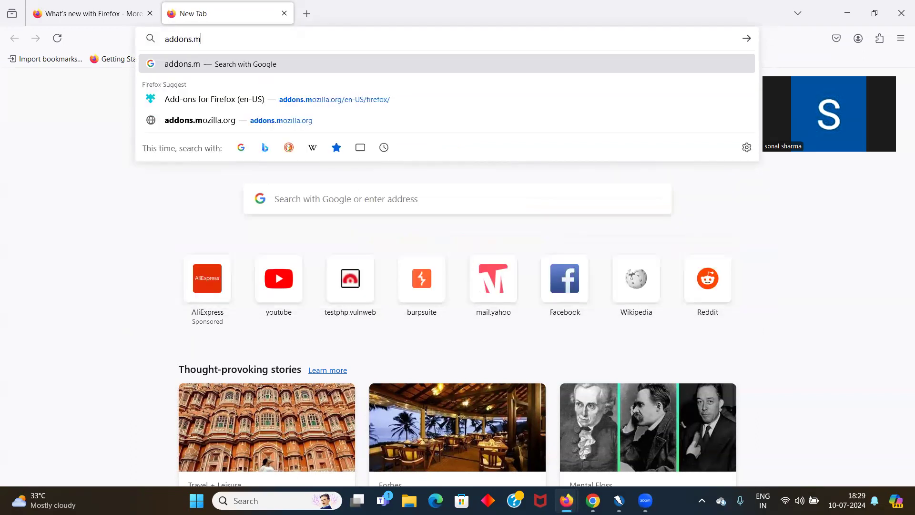
type("ozilla")
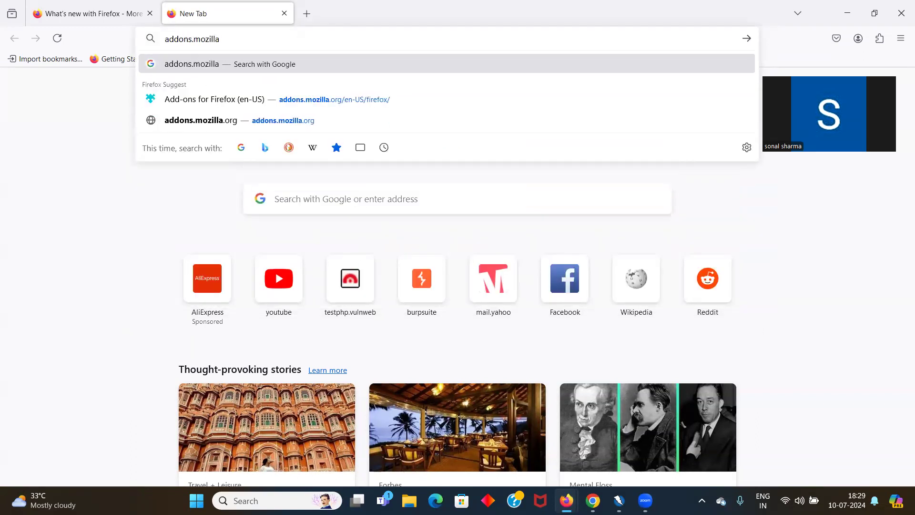
left_click(199, 98)
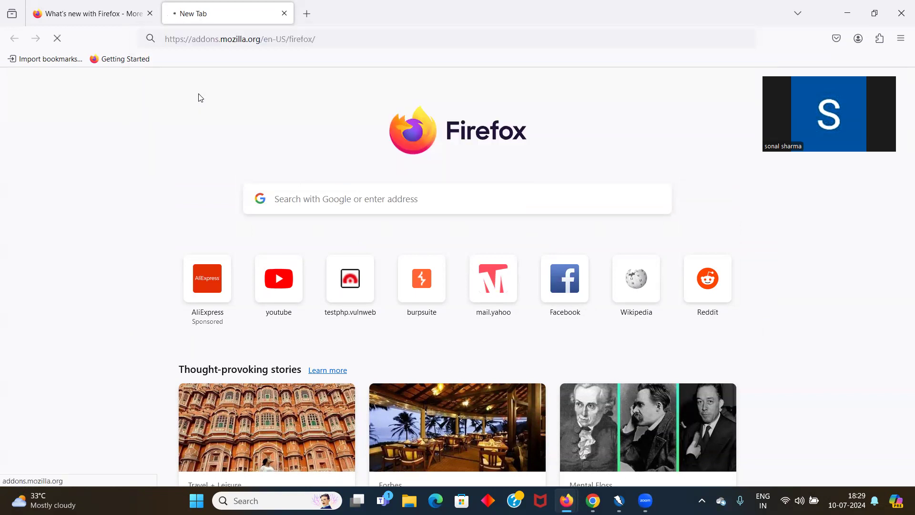
- Search the add-ons for FoxyProxy and open the FoxyProxy Standard page
left_click(711, 97)
type("FoxyProxy")
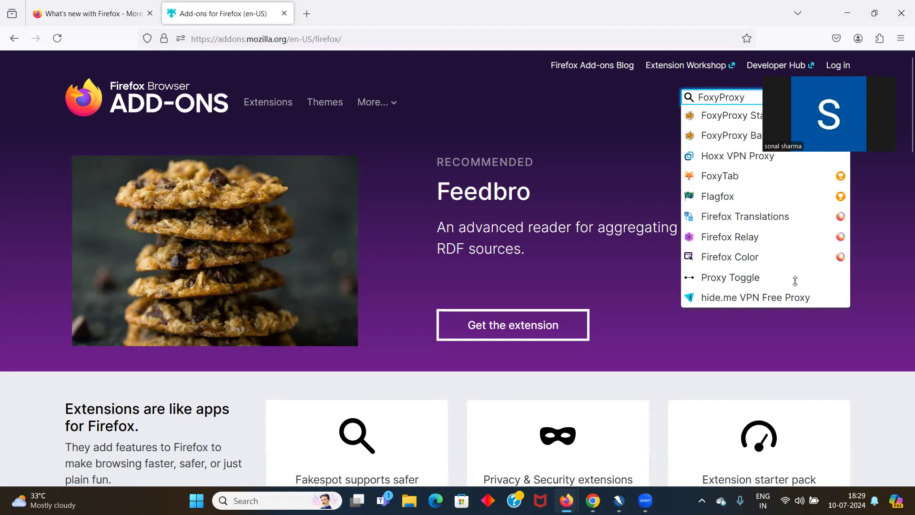
left_click(732, 119)
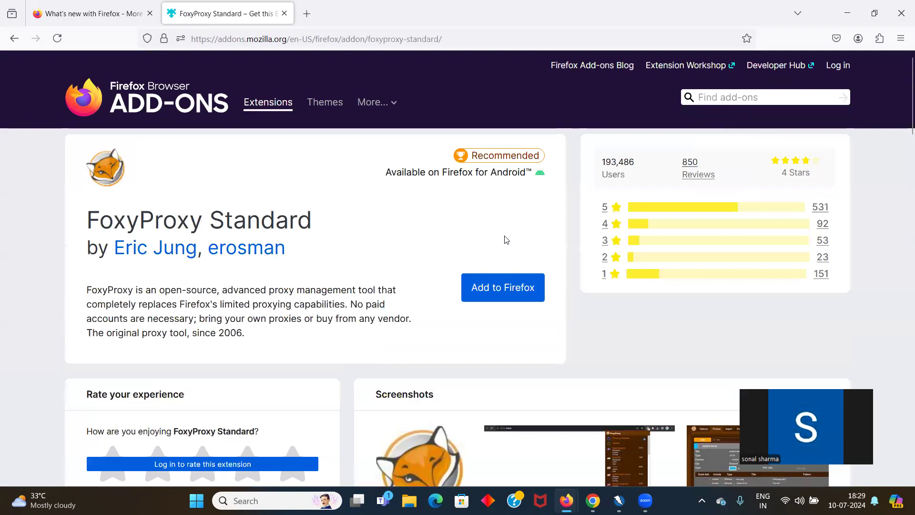
- Install the FoxyProxy Standard extension in Firefox and allow it to run in private windows
left_click(504, 284)
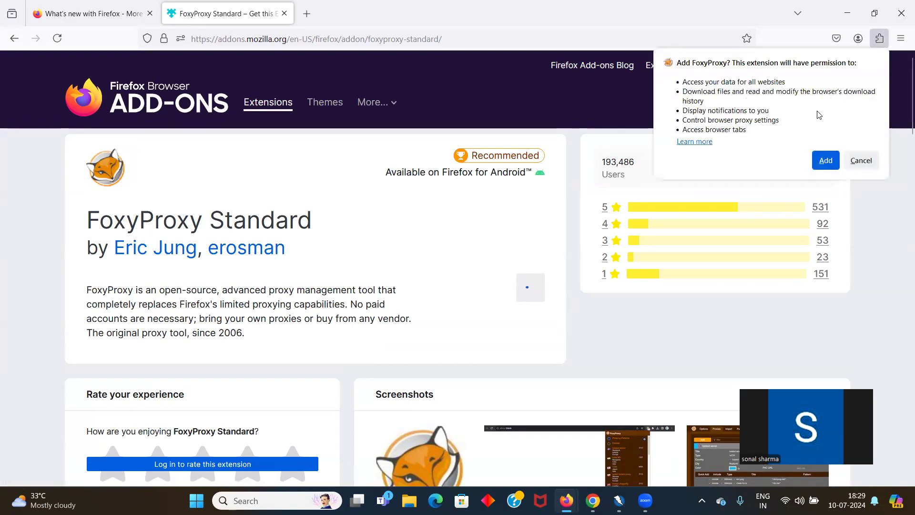
left_click(829, 158)
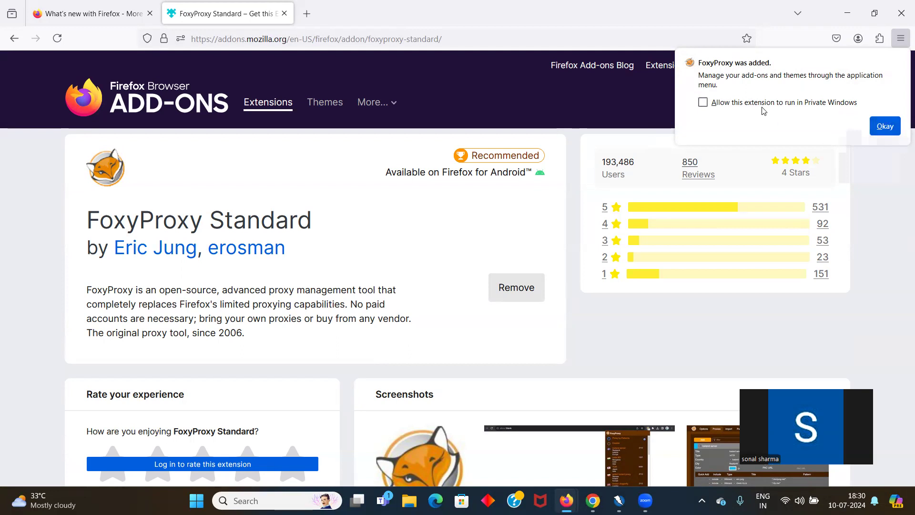
left_click(703, 103)
left_click(885, 125)
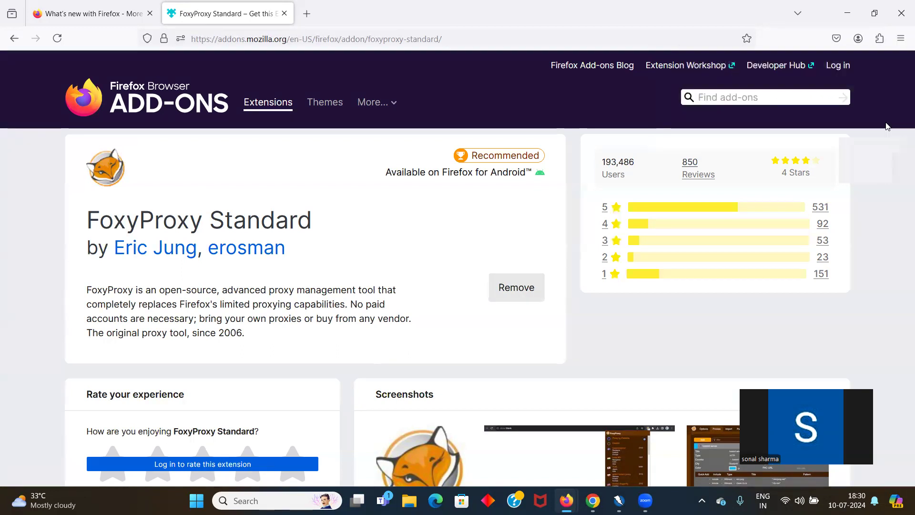
- Restart Firefox, declining the default-browser offer, and check the list of installed extensions for FoxyProxy
left_click(901, 7)
left_click(901, 6)
double_click(19, 313)
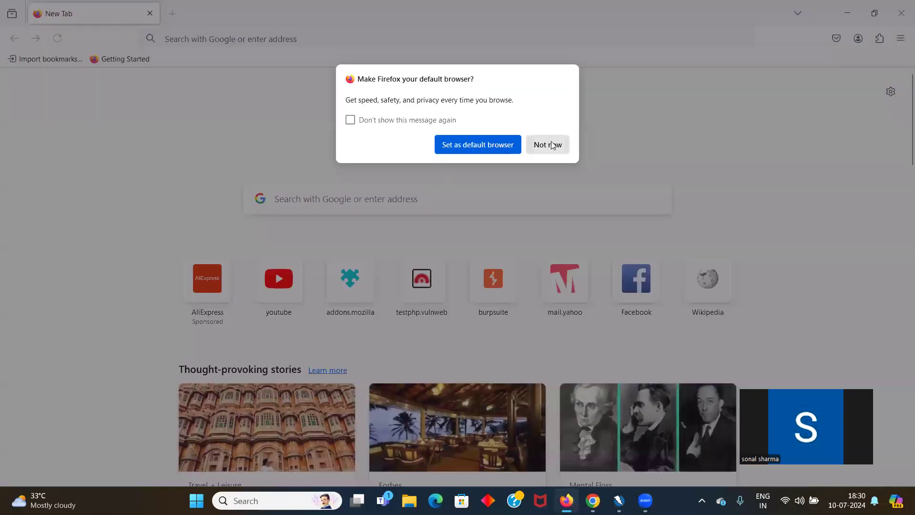
left_click(553, 143)
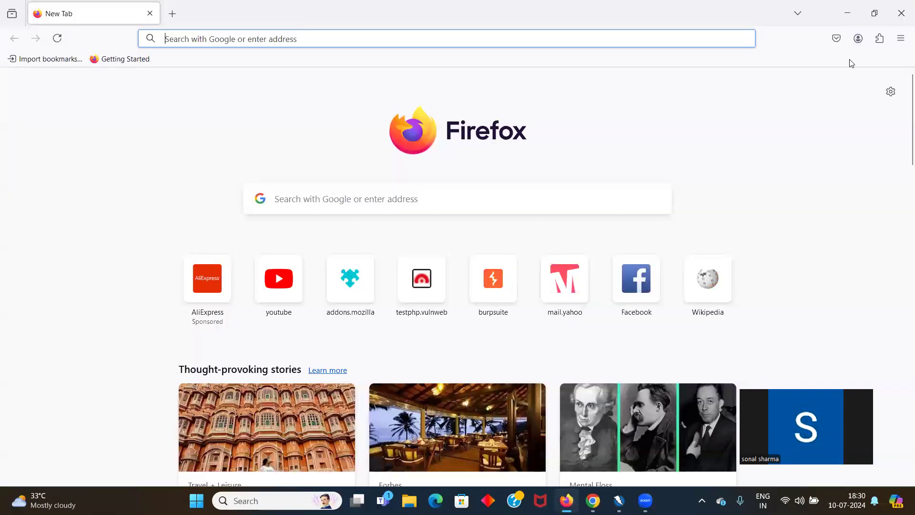
left_click(879, 39)
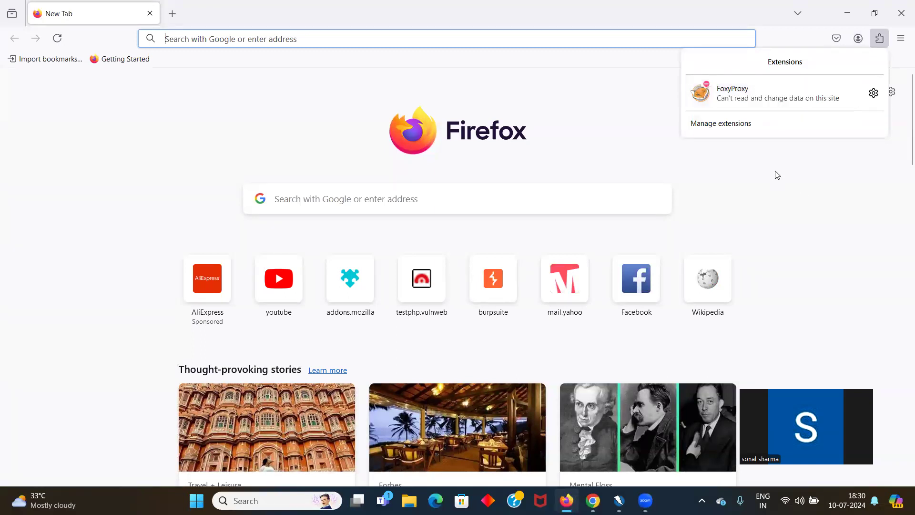
left_click(648, 135)
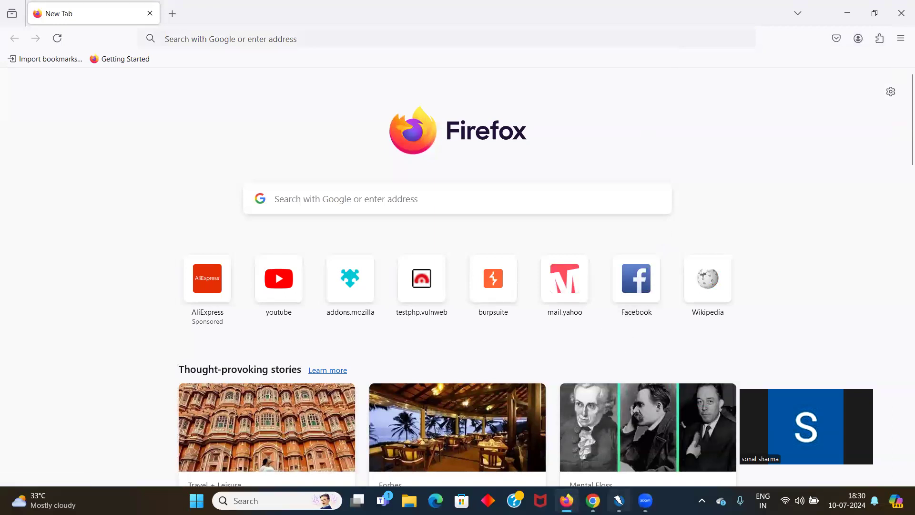
- Switch to ZAP and check the main proxy address and port in its Local Servers/Proxies options, then return to Firefox
mouse_move(618, 500)
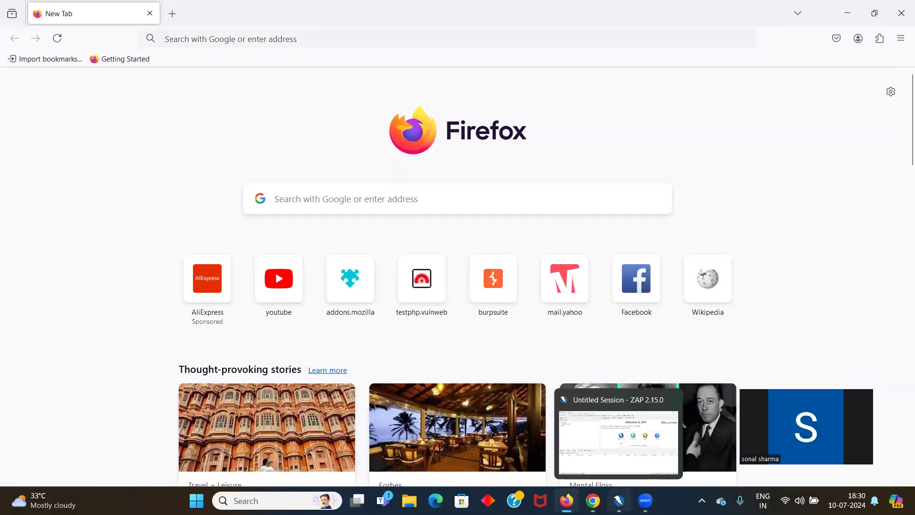
left_click(619, 440)
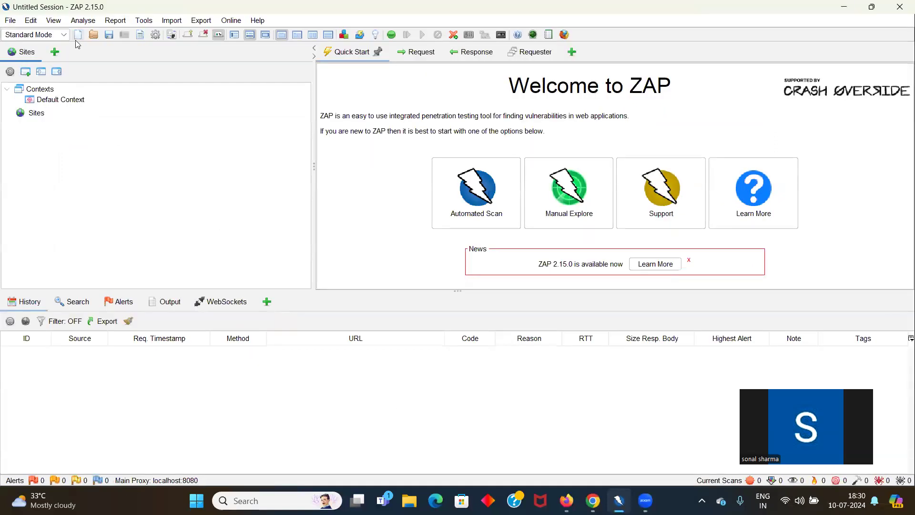
left_click(148, 20)
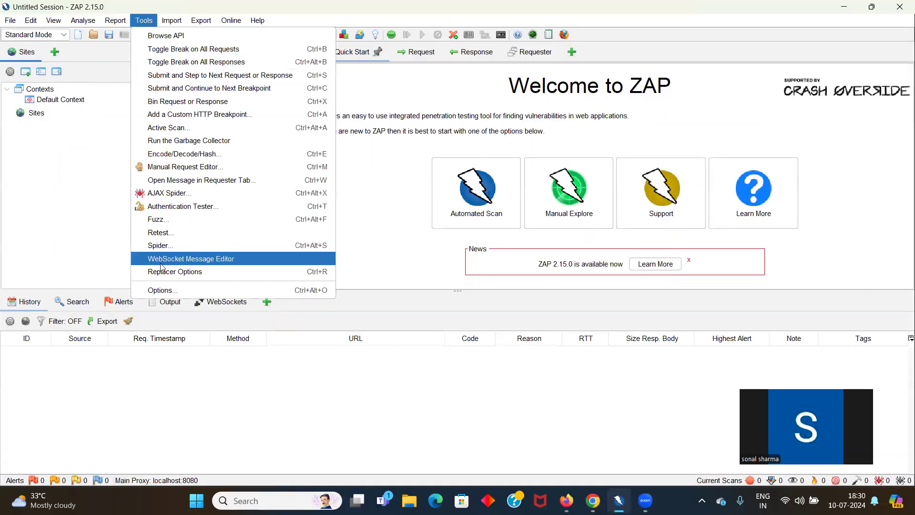
left_click(167, 289)
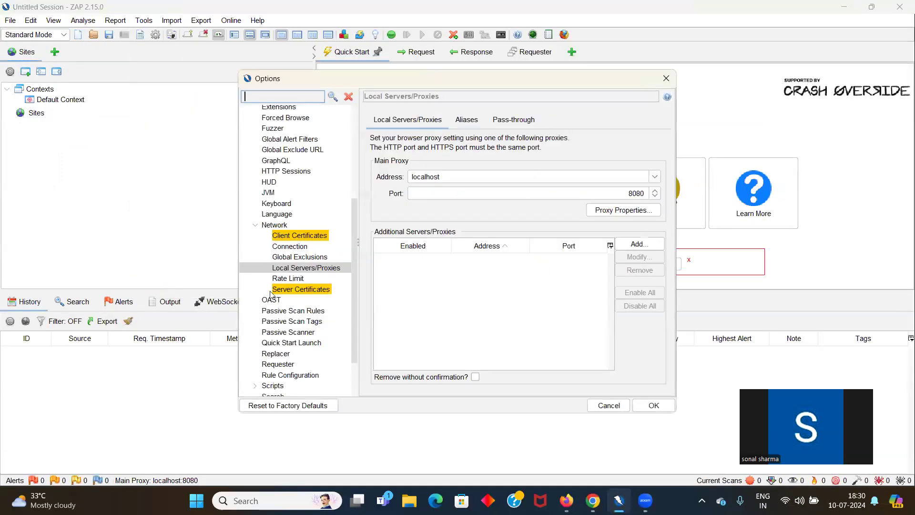
double_click(428, 178)
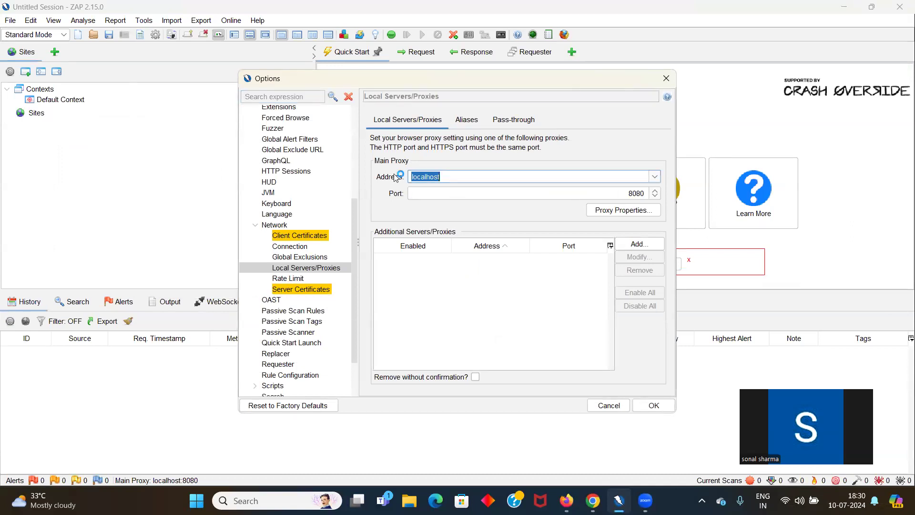
double_click(632, 193)
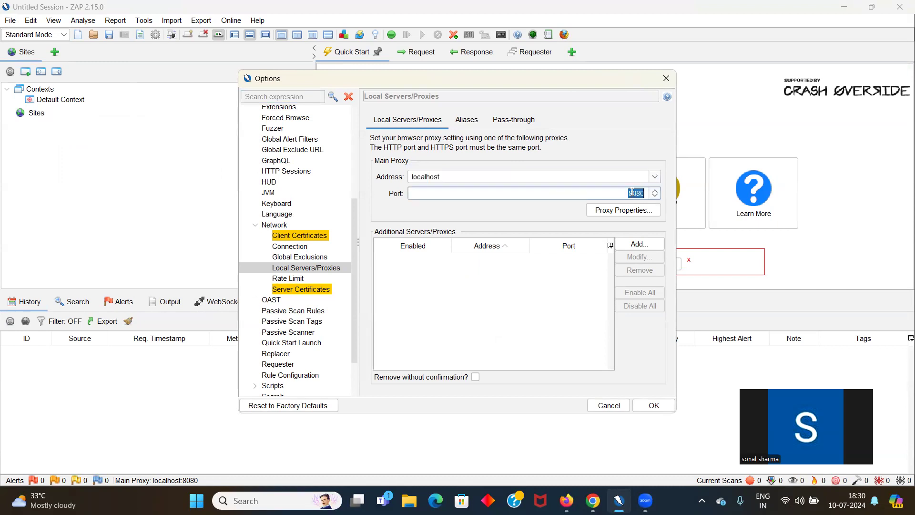
left_click(666, 78)
left_click(842, 5)
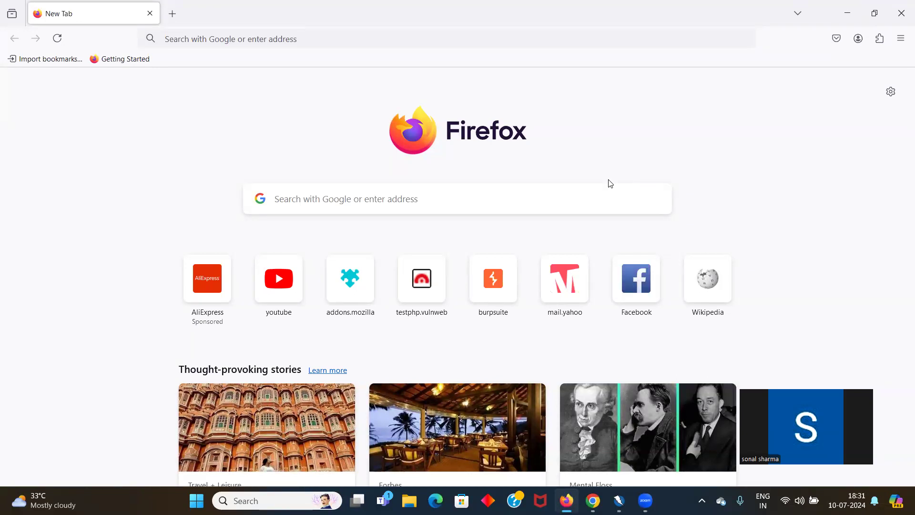
- Open the FoxyProxy extension's options page and look over its general settings
left_click(876, 42)
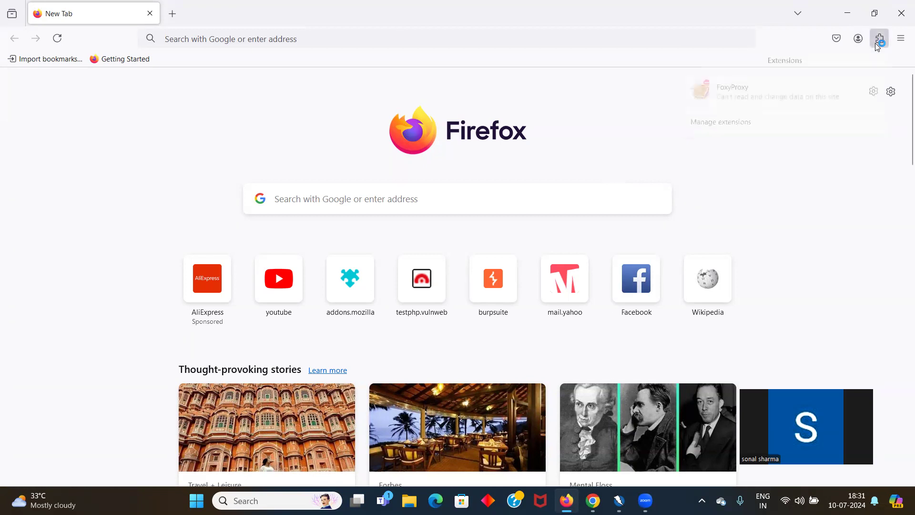
left_click(772, 103)
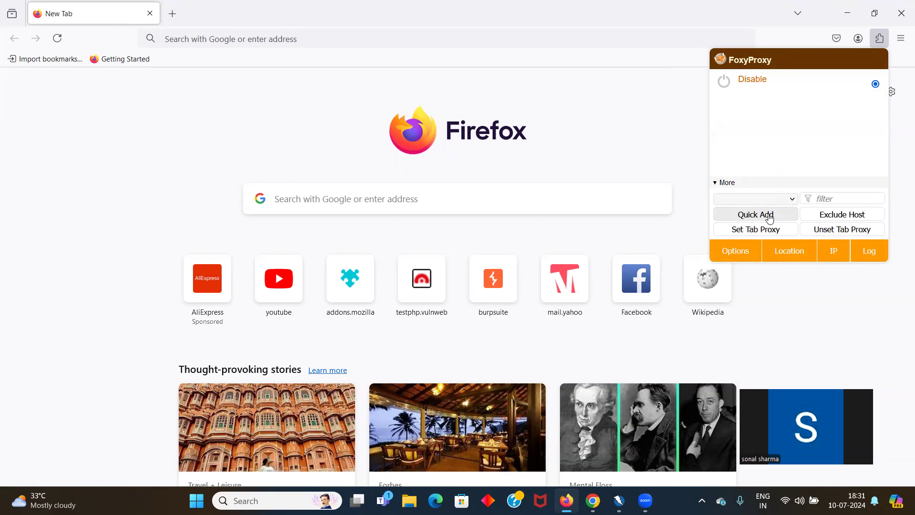
left_click(738, 251)
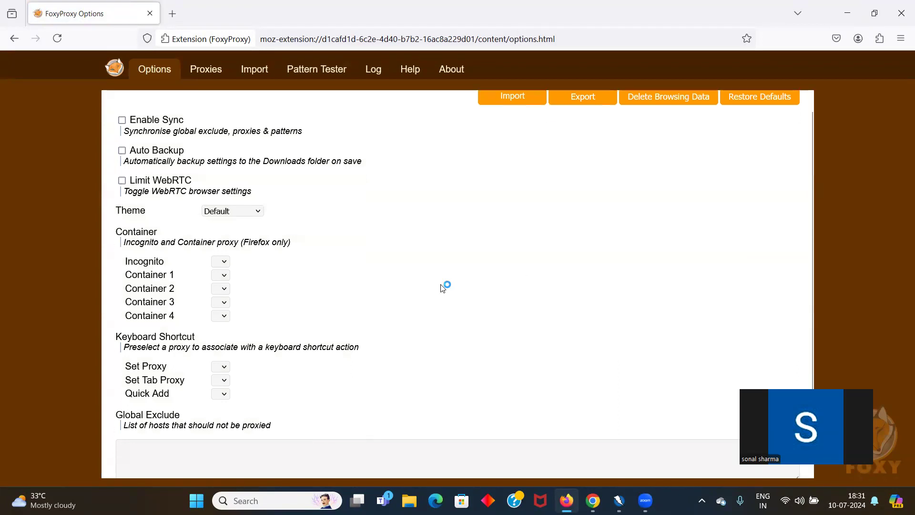
scroll(442, 288, "down", 2)
scroll(442, 288, "up", 2)
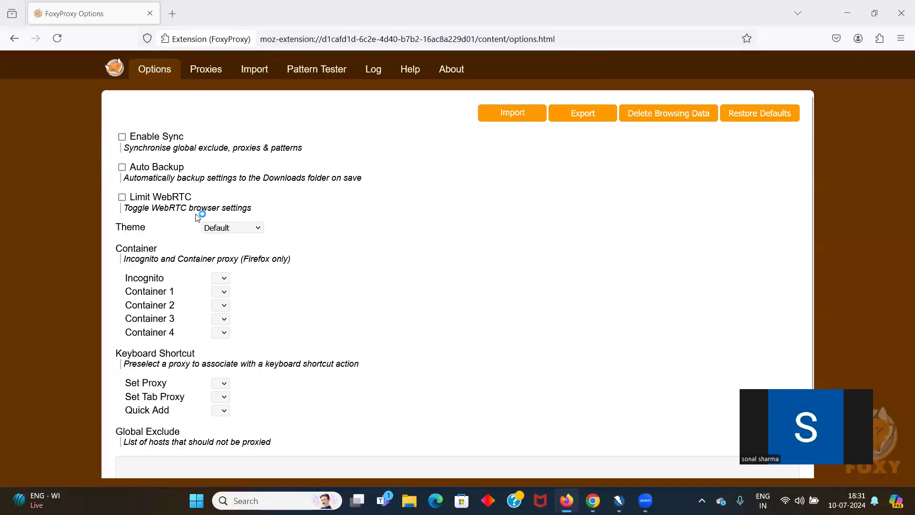
- Add an HTTP proxy entry titled ZAP with hostname localhost and port 8080 in FoxyProxy, and save it
left_click(205, 71)
left_click(155, 118)
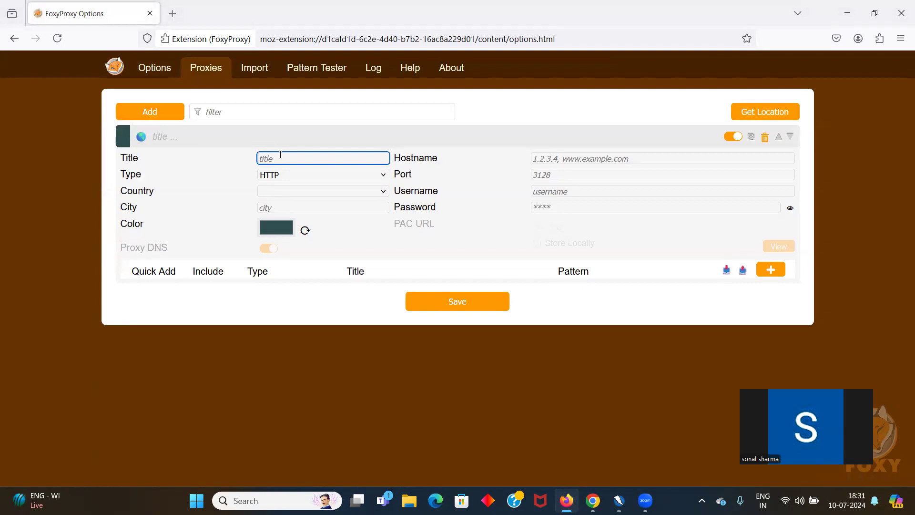
type("ZAP")
left_click(568, 157)
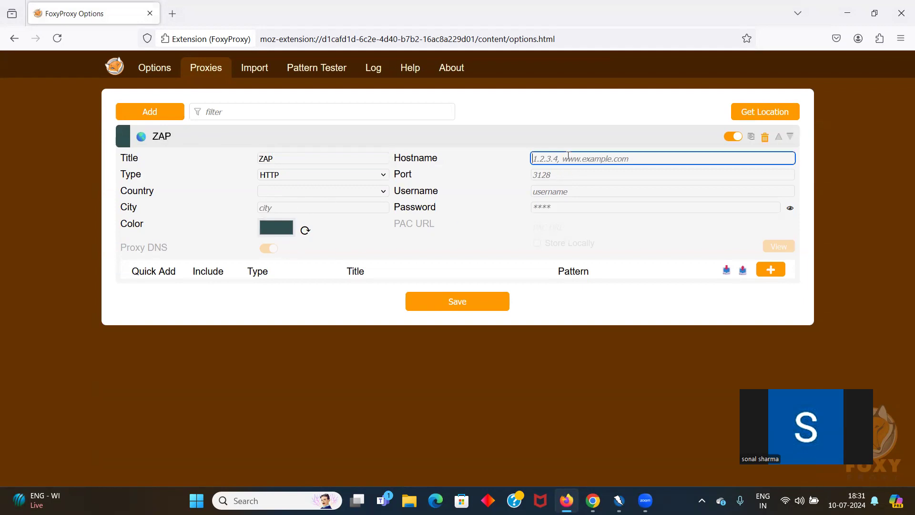
type("localhost")
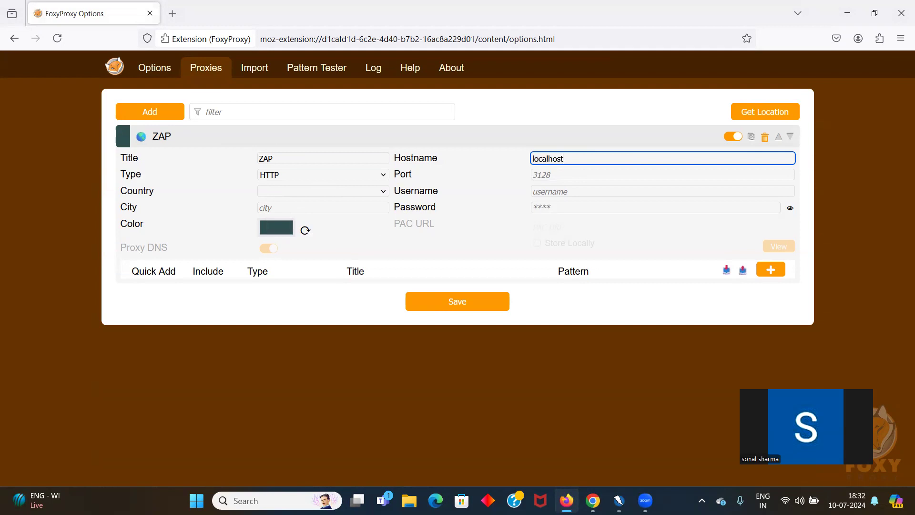
left_click(585, 175)
type("8080")
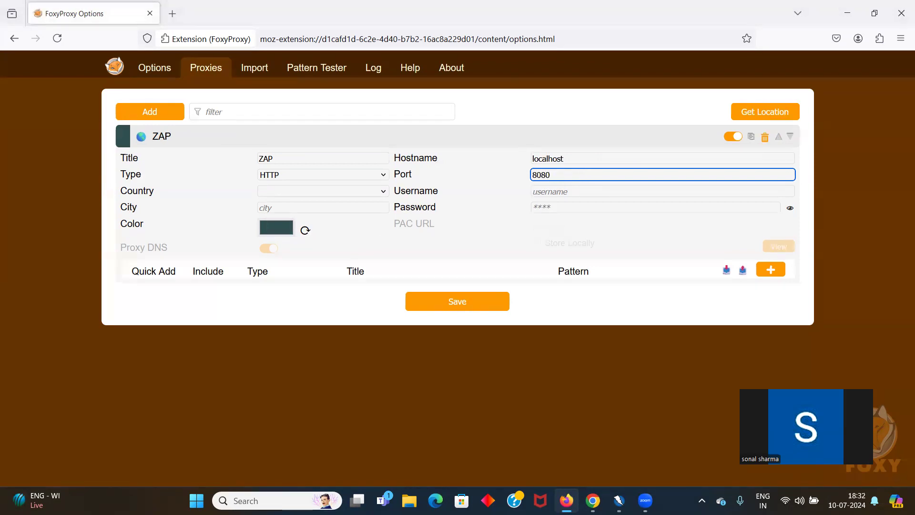
left_click(471, 310)
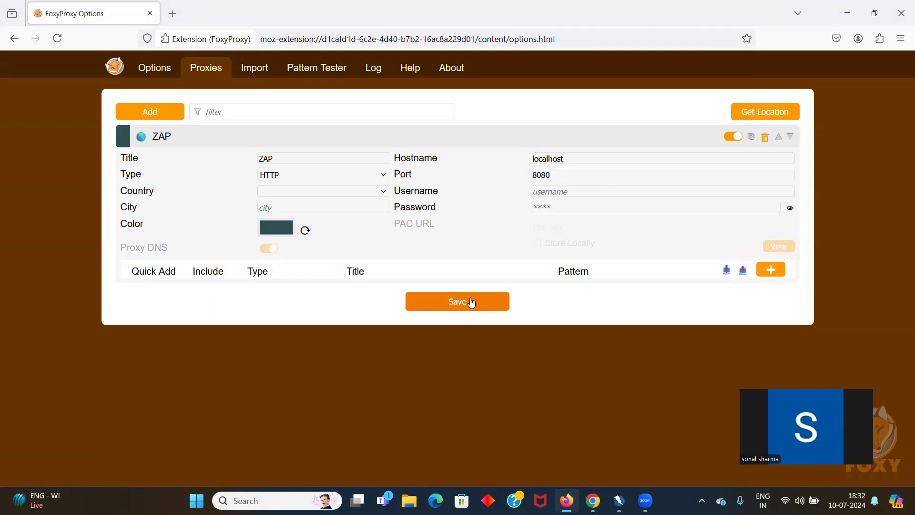
left_click(472, 302)
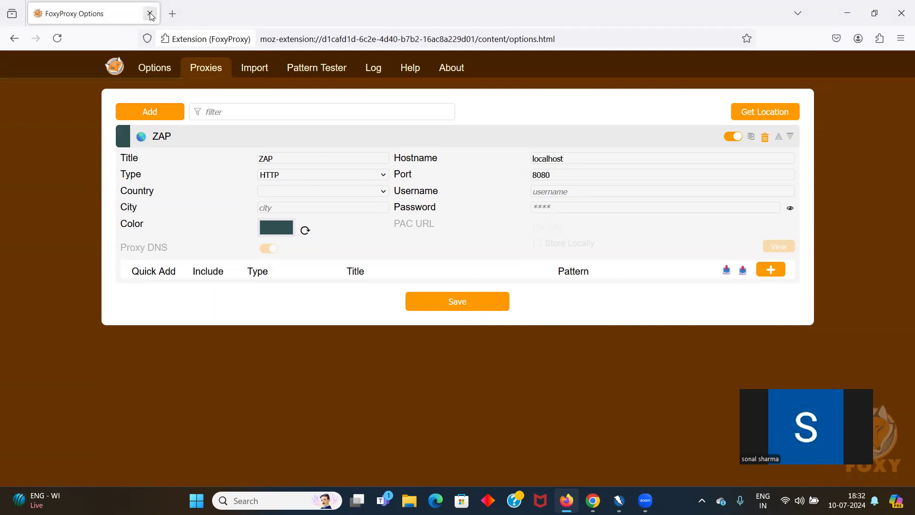
- Replace the FoxyProxy options tab with a new blank tab and check the extension's proxy list for the ZAP entry
left_click(174, 18)
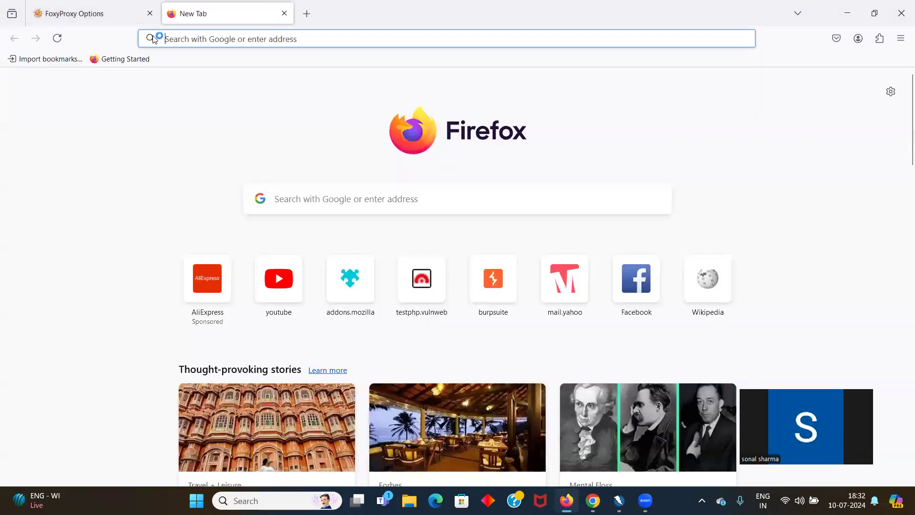
left_click(151, 16)
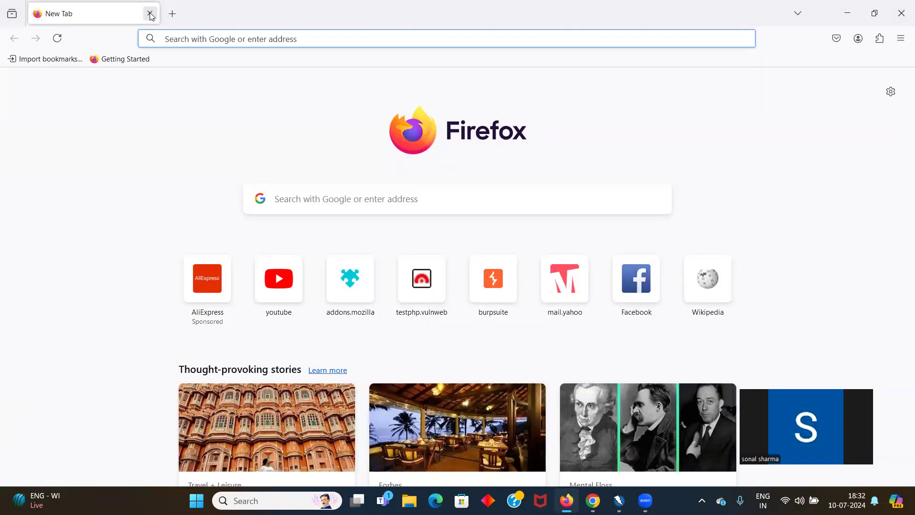
left_click(880, 39)
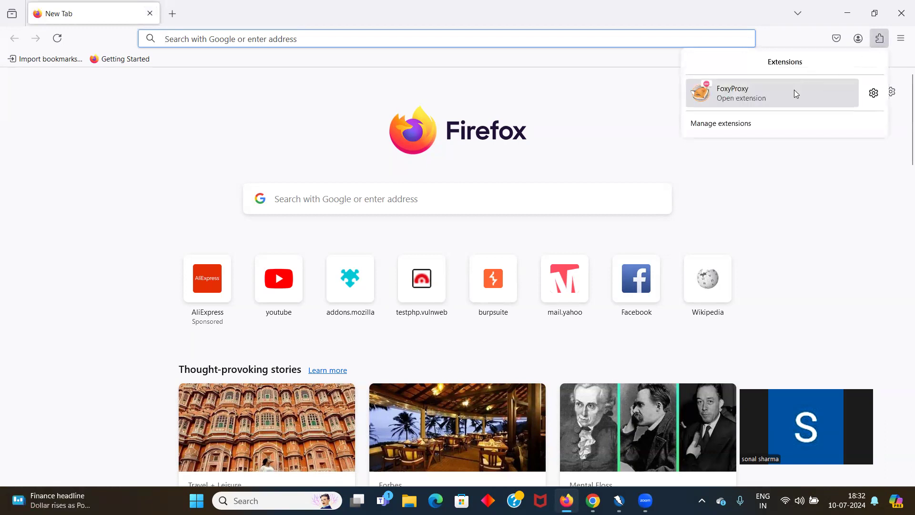
left_click(794, 92)
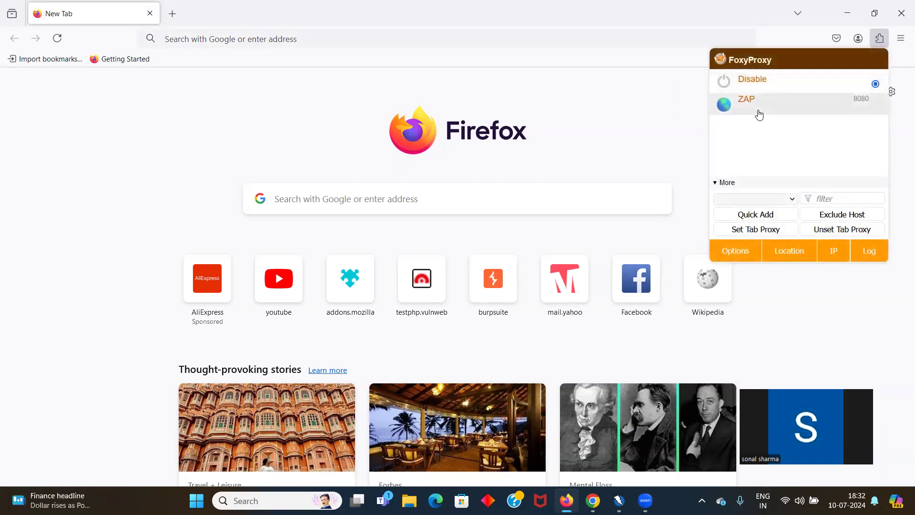
left_click(613, 130)
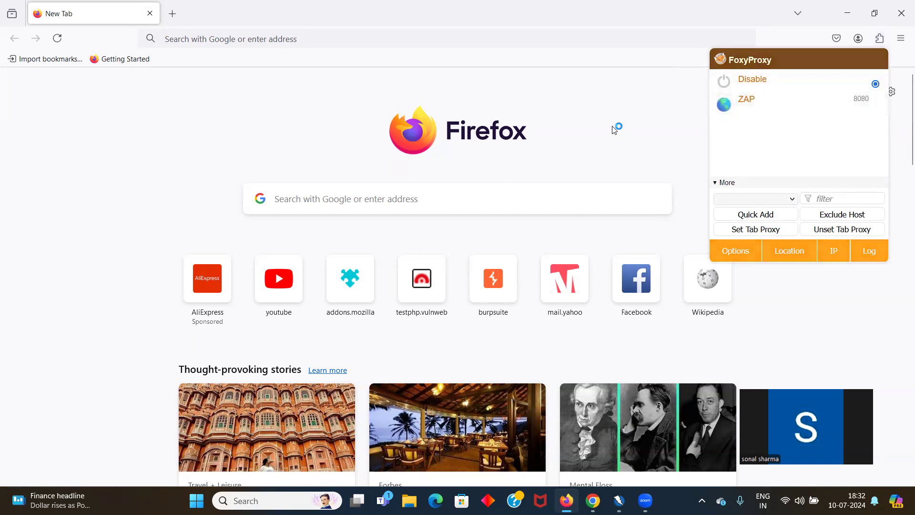
- Load facebook.com with the proxy still disabled, check ZAP's History for captured requests, and return to Firefox
left_click(173, 36)
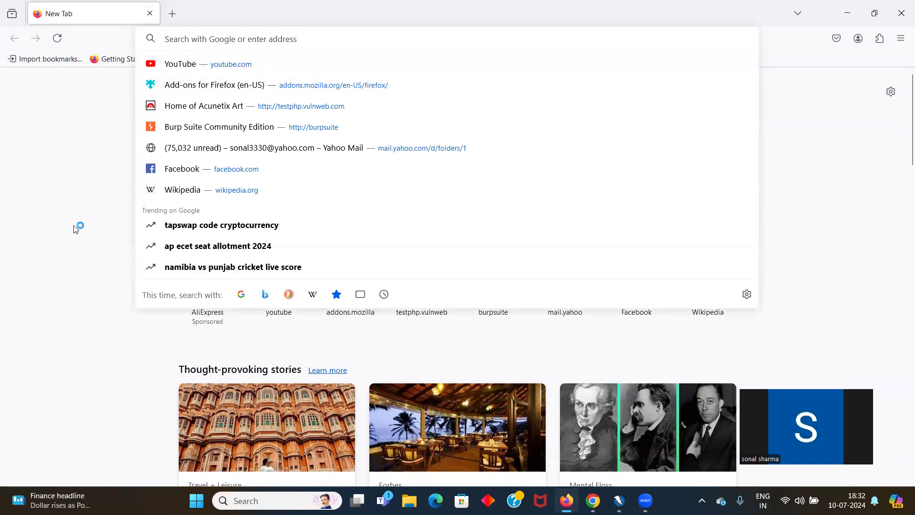
type("f")
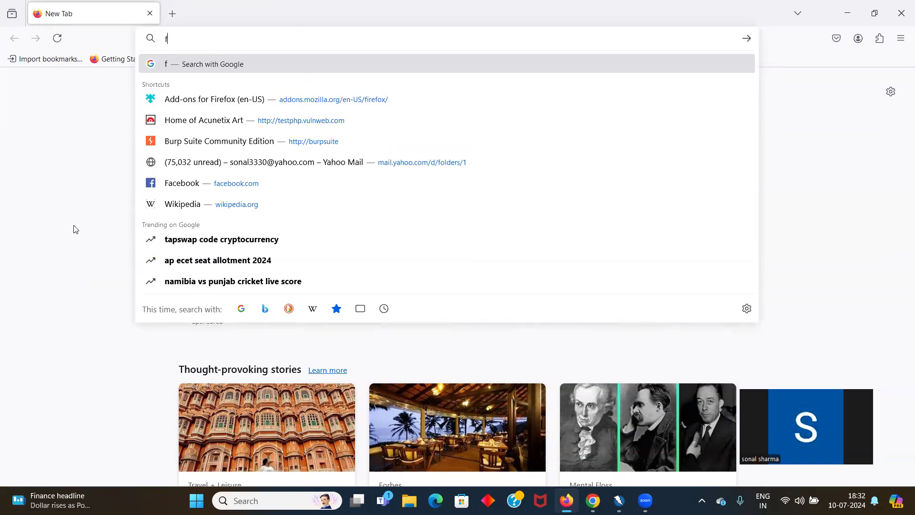
type("acebook.com")
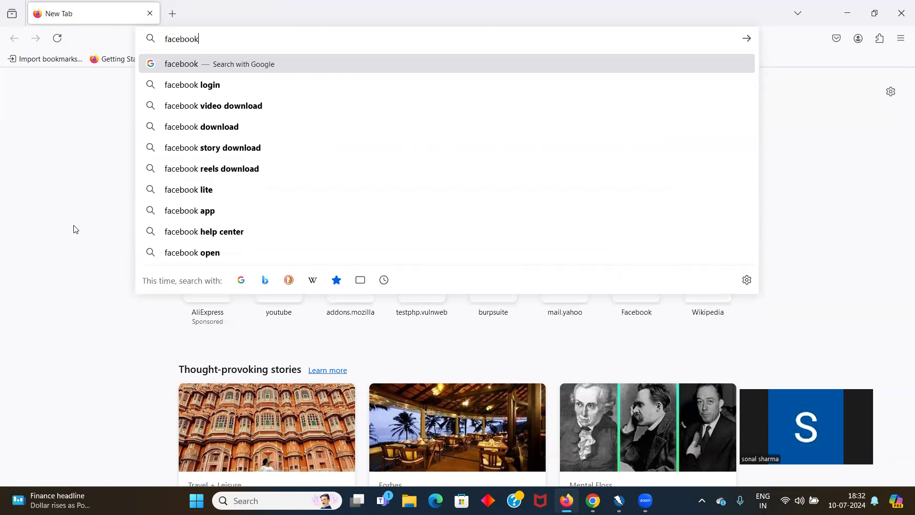
key("Return")
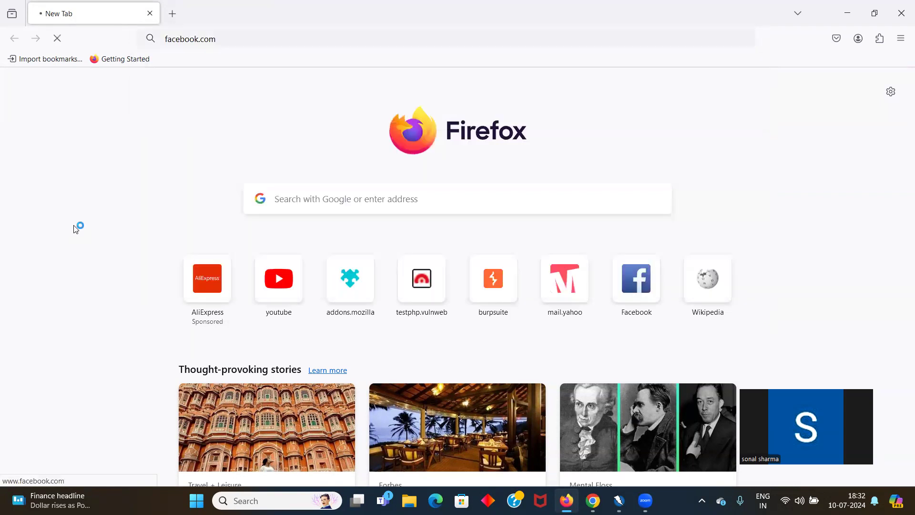
left_click(619, 501)
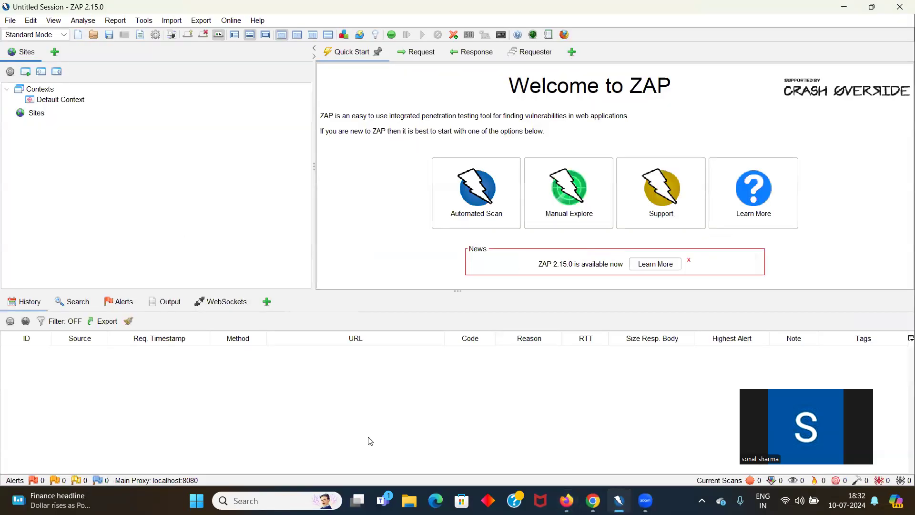
left_click(847, 7)
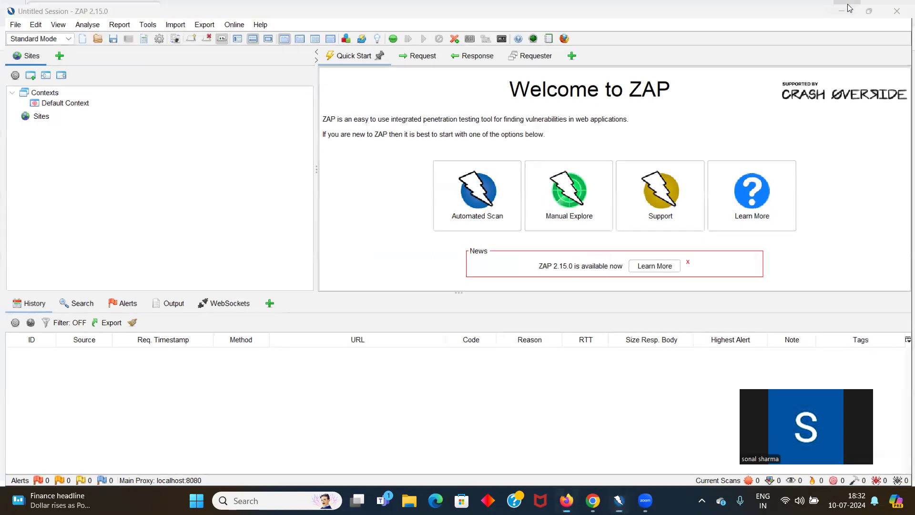
- Activate the ZAP proxy in FoxyProxy and check the active proxy on the extension's icon
left_click(880, 38)
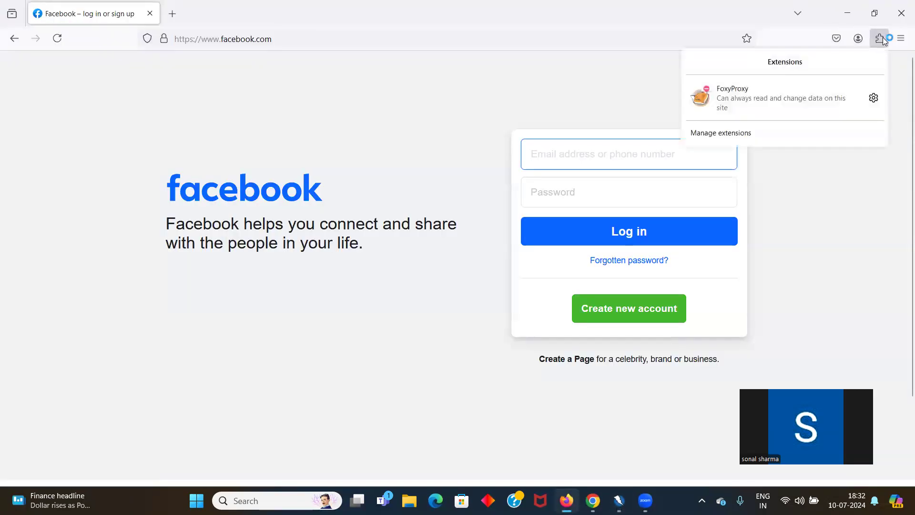
left_click(793, 95)
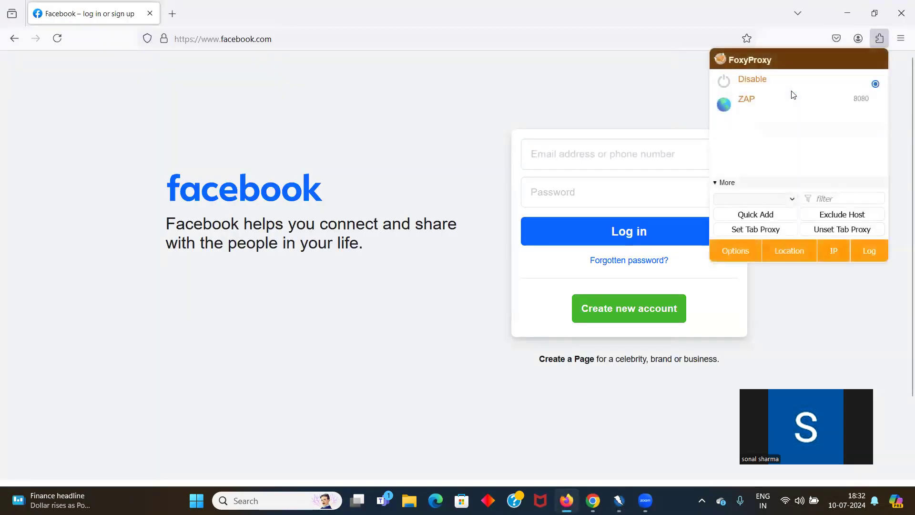
left_click(744, 111)
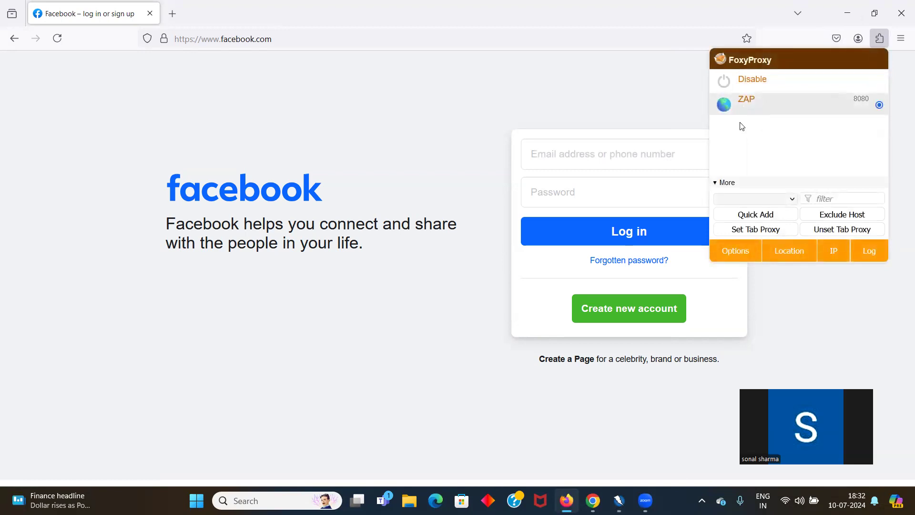
left_click(624, 117)
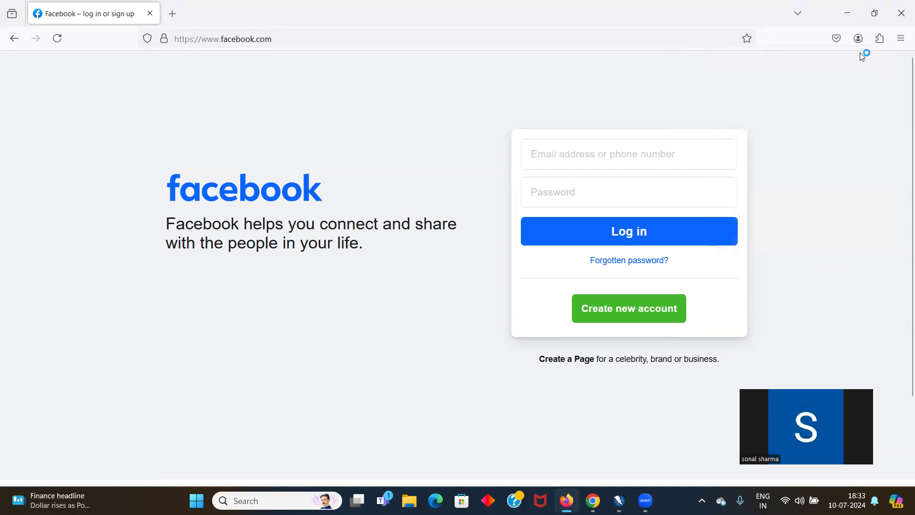
left_click(883, 46)
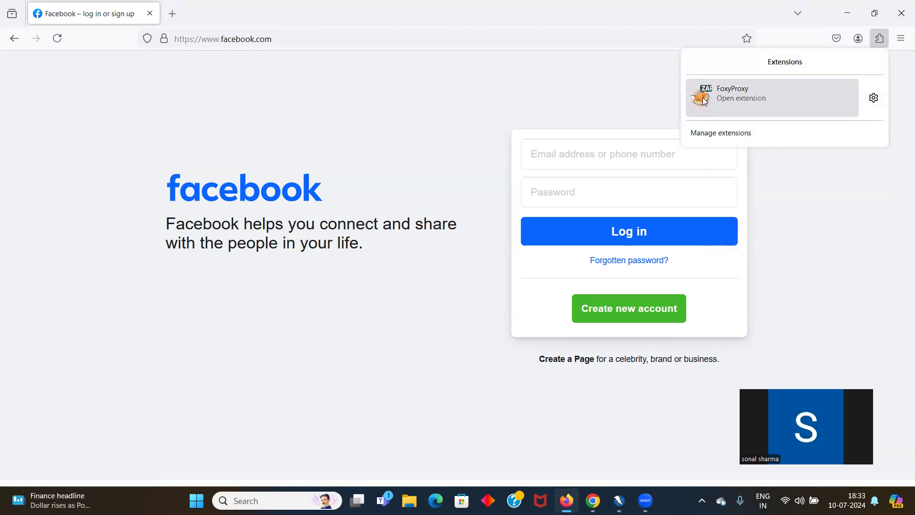
left_click(647, 100)
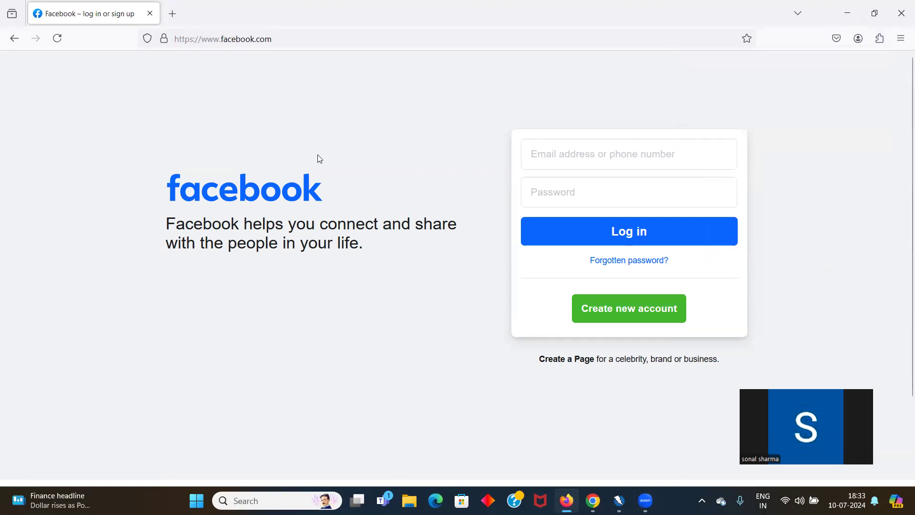
left_click(59, 32)
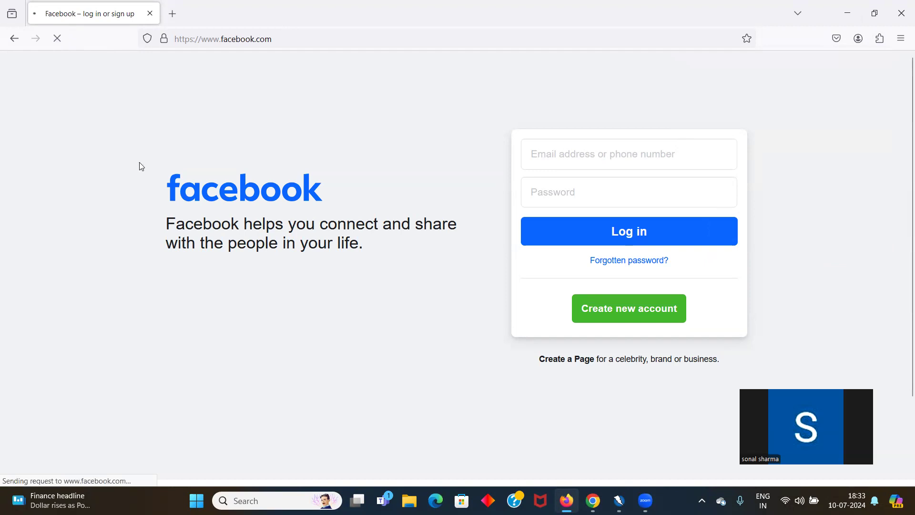
left_click(618, 501)
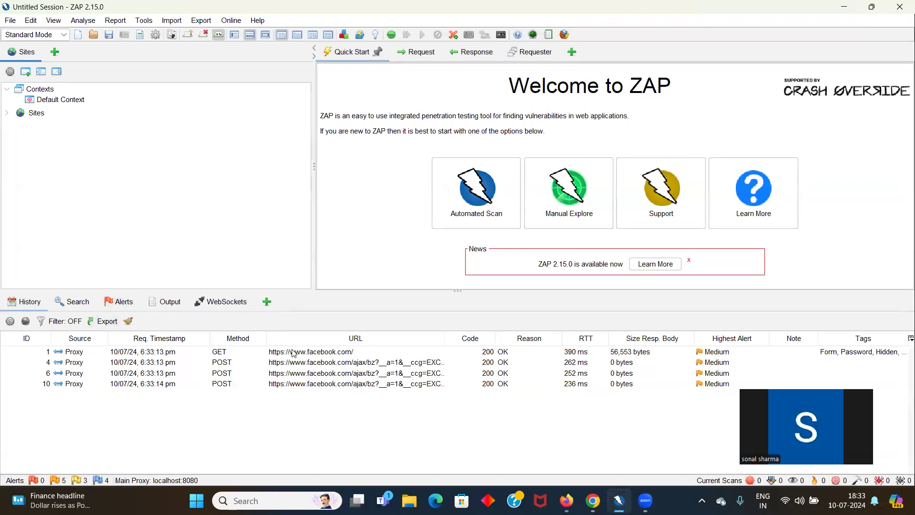
left_click(6, 112)
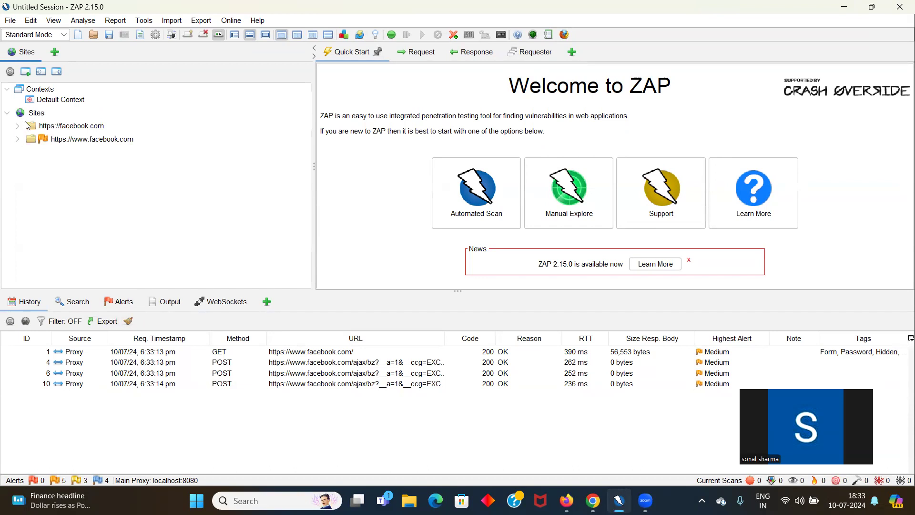
left_click(17, 126)
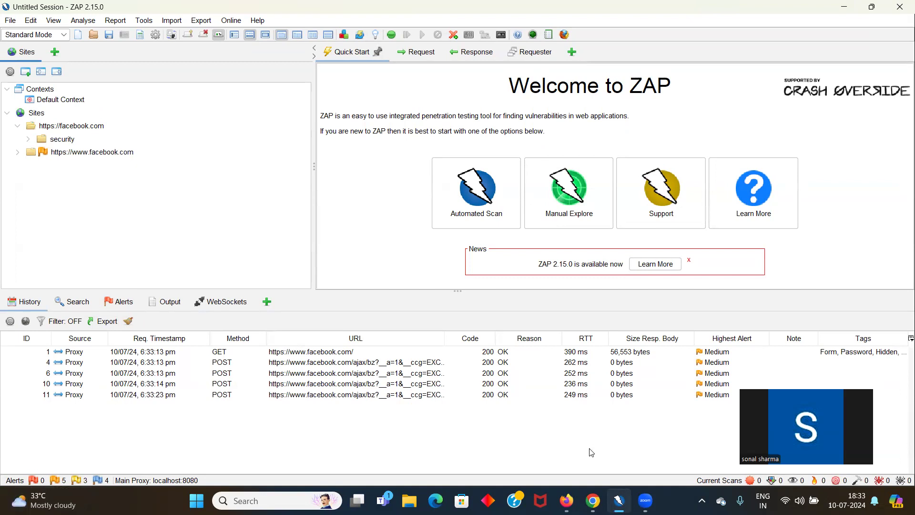
left_click(566, 501)
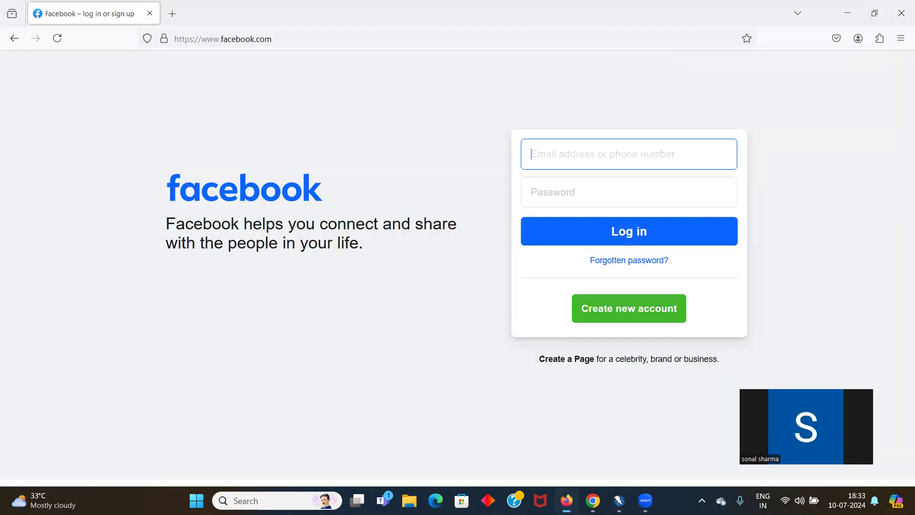